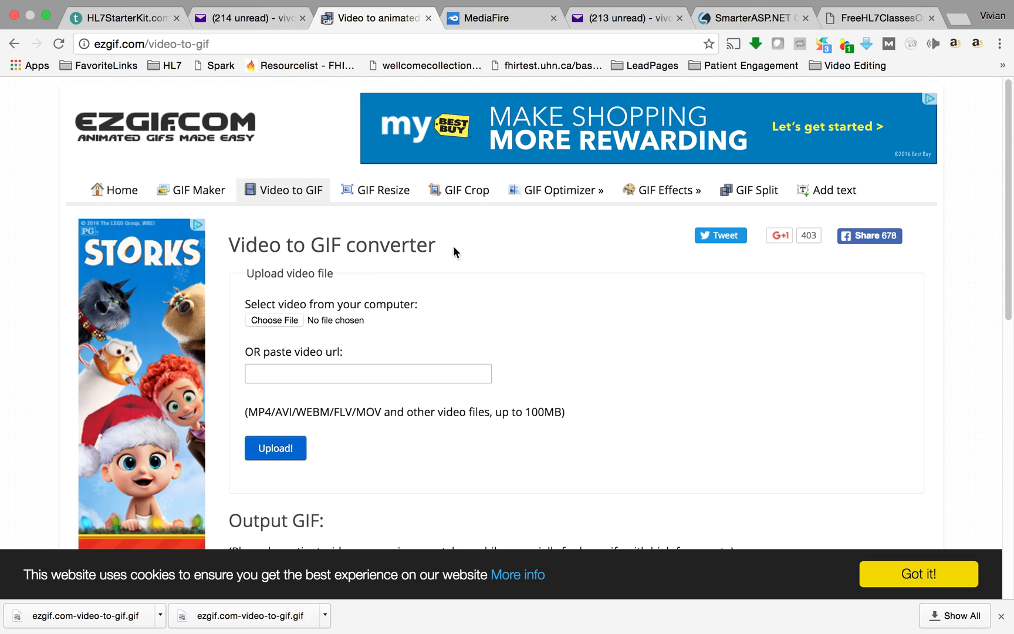
# - Pick FreeHl7Class.mov from the Downloads folder as the video file
pyautogui.scroll(-1, 453, 247)
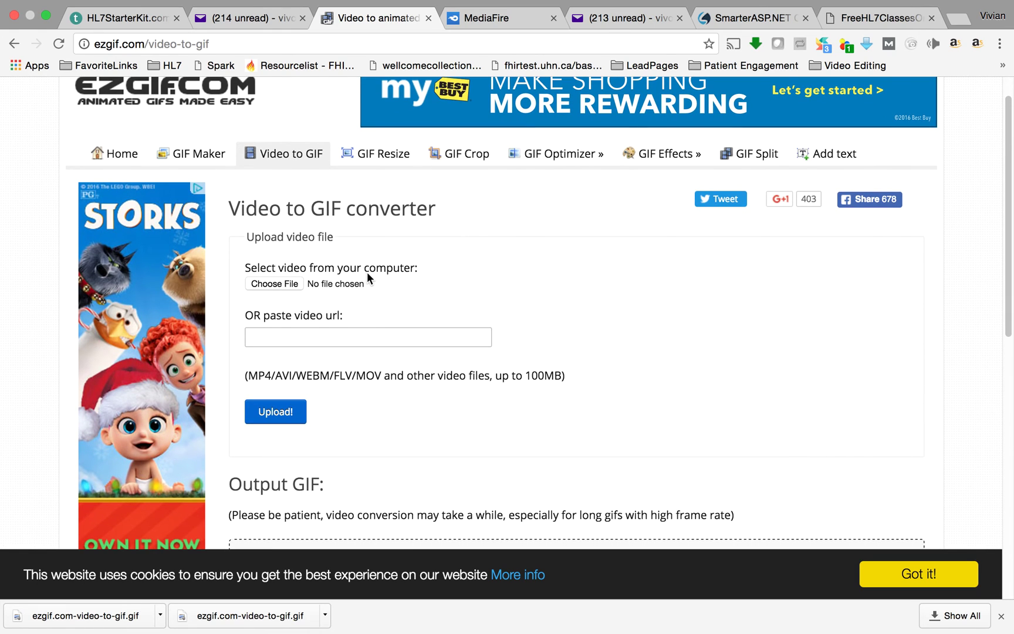
pyautogui.click(279, 285)
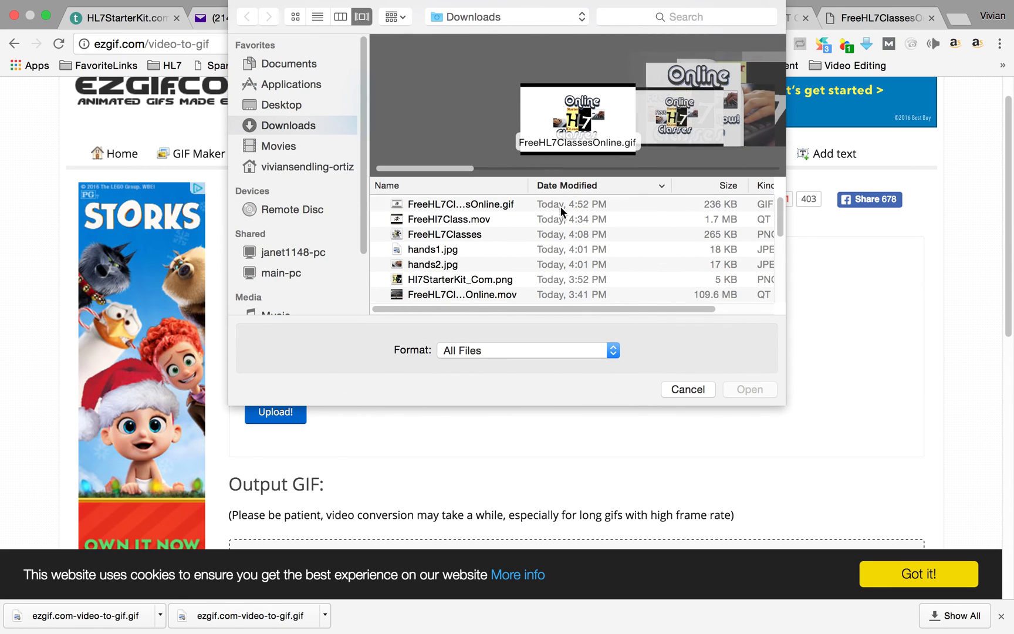
pyautogui.click(518, 219)
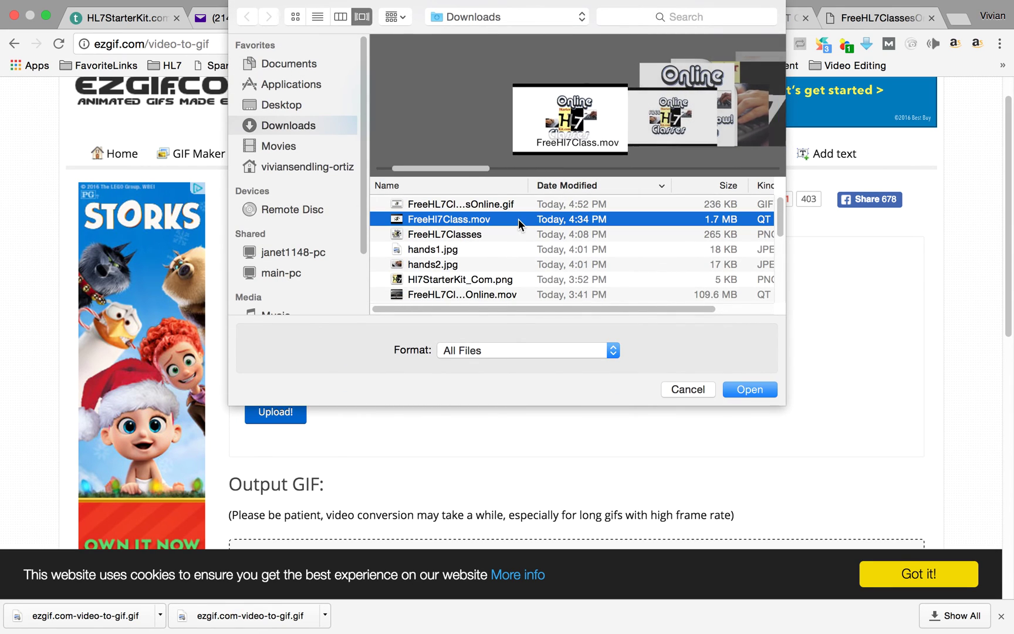
pyautogui.click(750, 389)
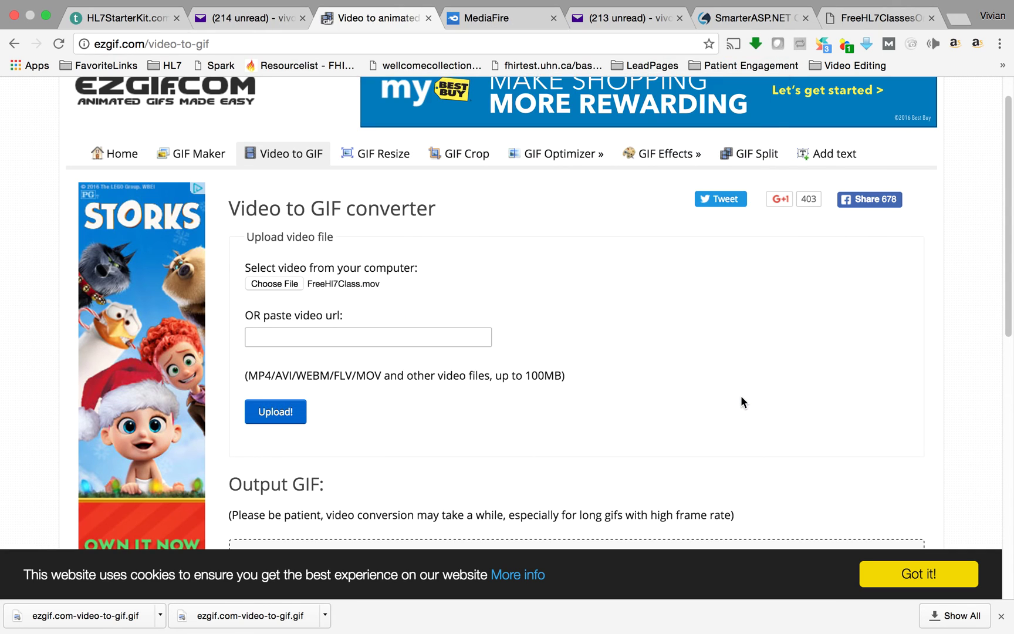
pyautogui.scroll(-3, 728, 391)
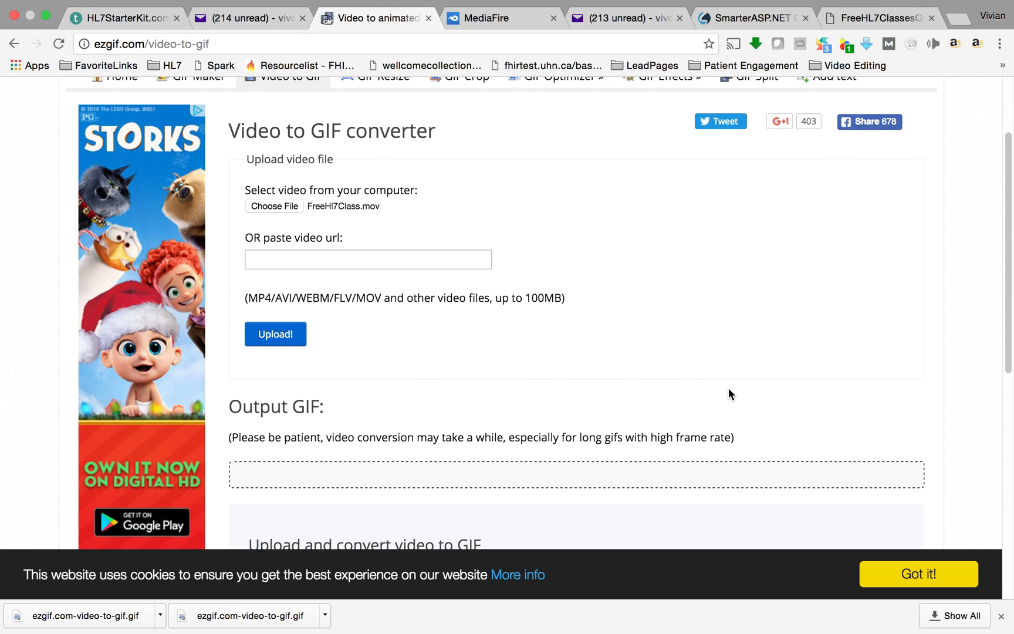
pyautogui.click(278, 259)
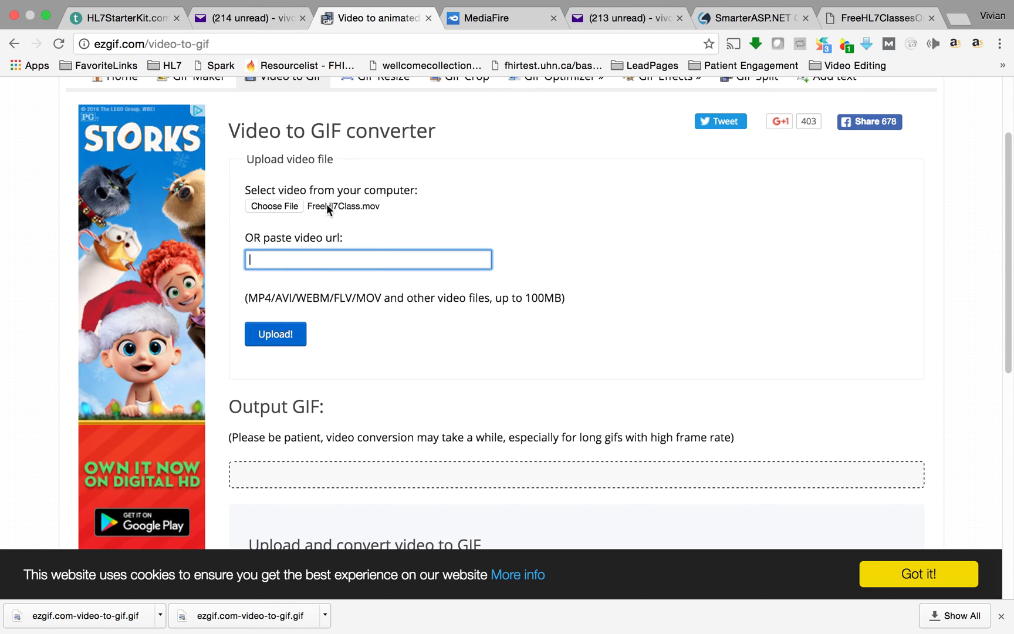
# - Reselect FreeHl7Class.mov and upload it to the Video to GIF converter
pyautogui.click(353, 206)
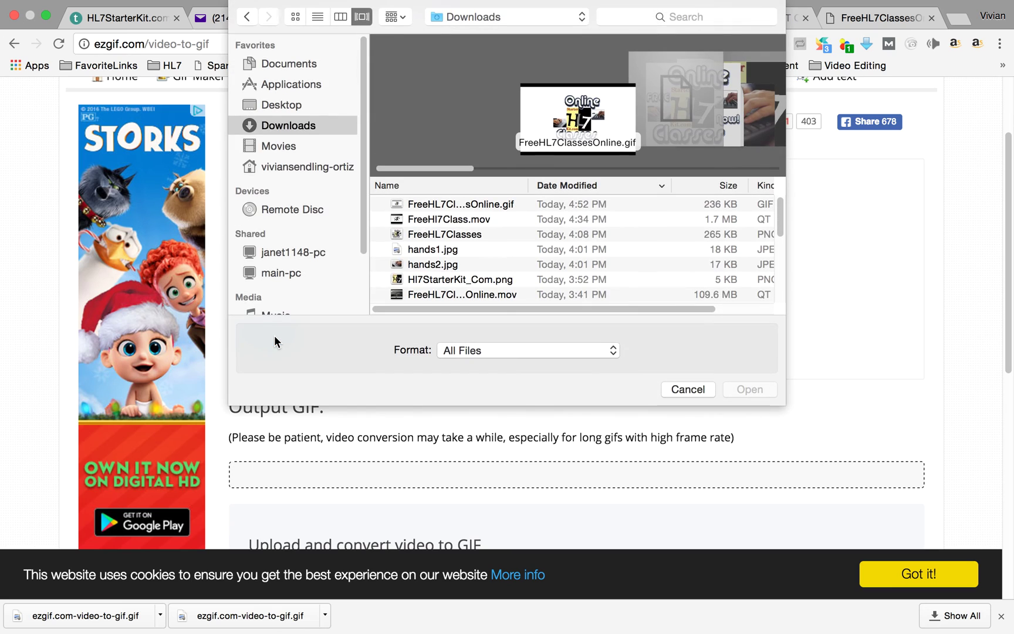
pyautogui.click(687, 390)
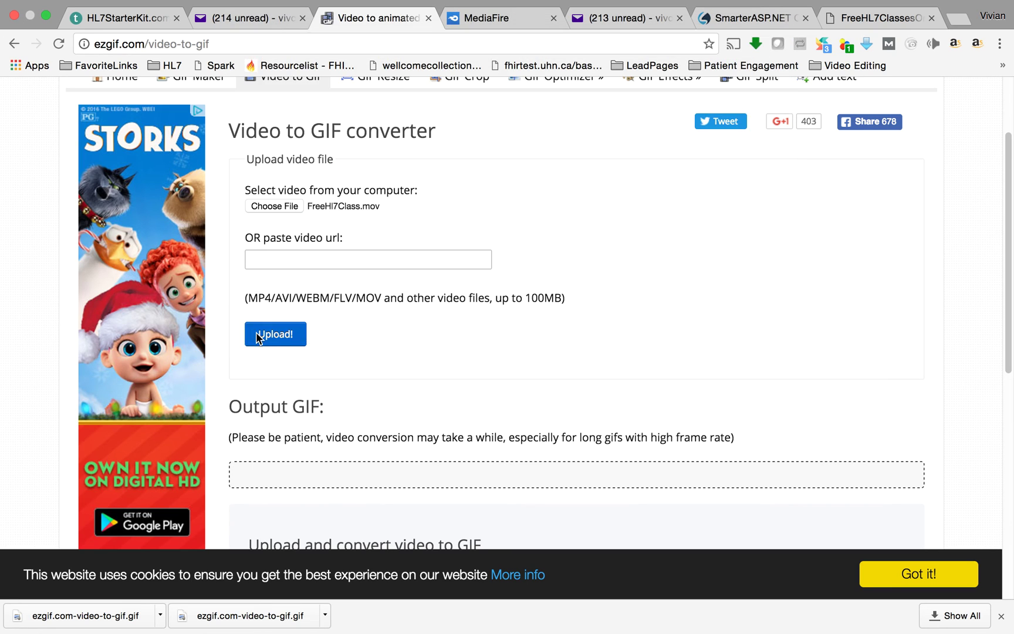
pyautogui.click(284, 206)
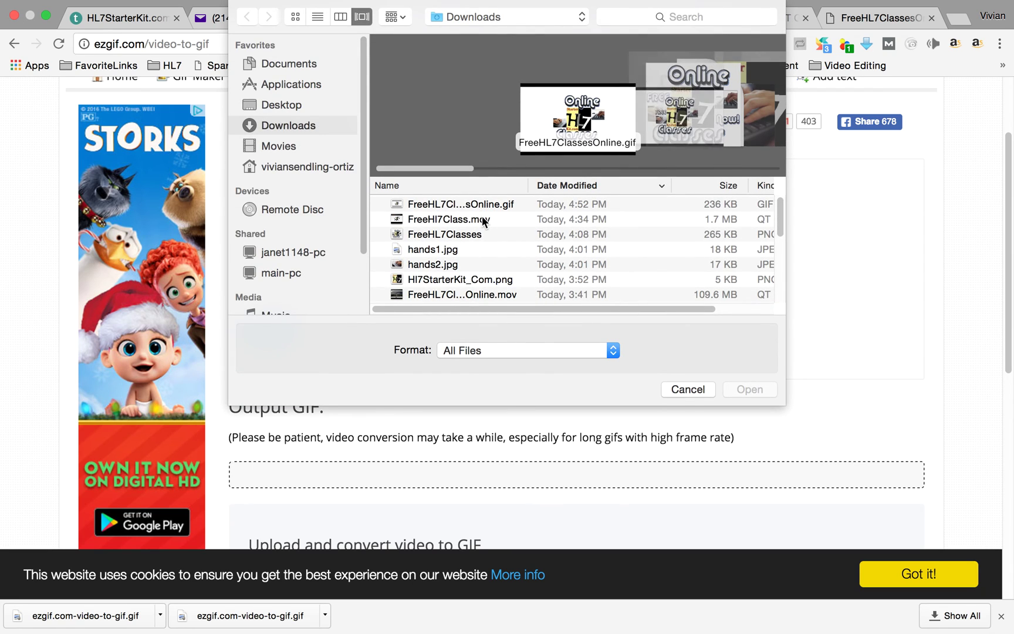
pyautogui.click(483, 220)
pyautogui.click(740, 390)
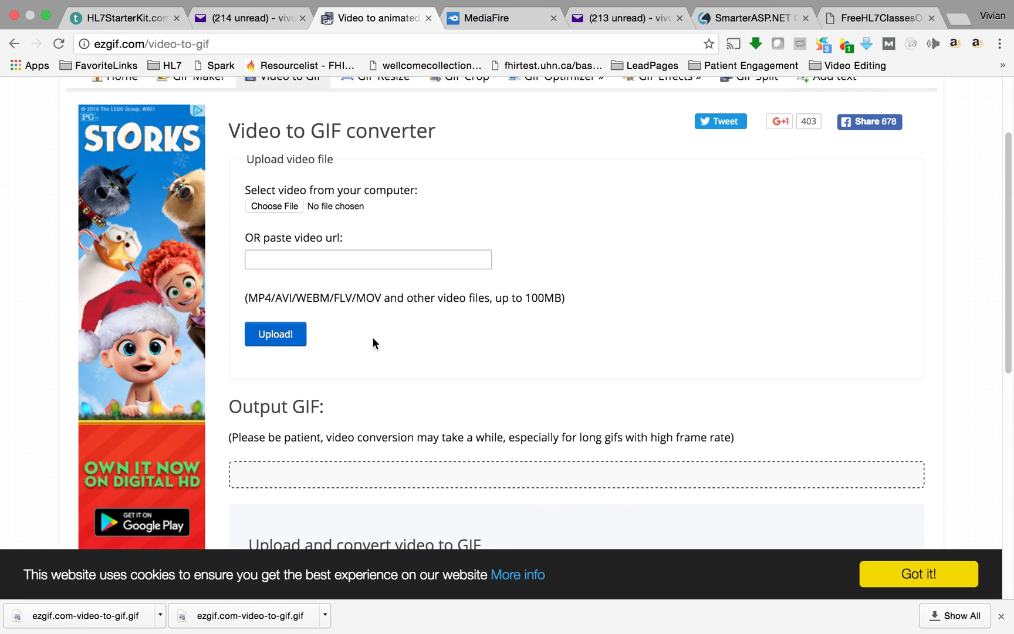
pyautogui.click(282, 340)
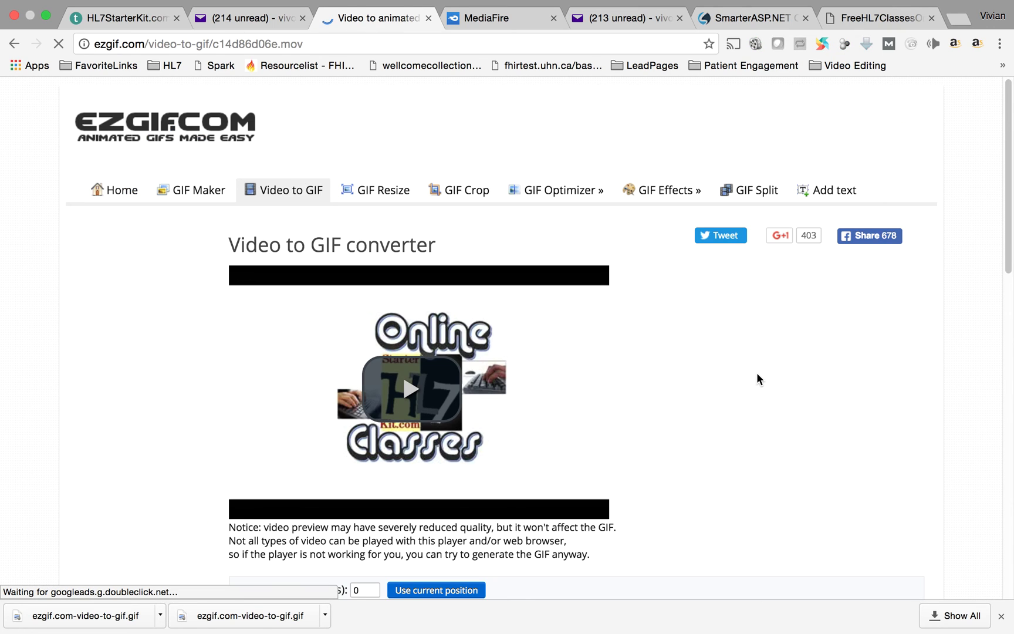
# - Scroll past the uploaded FreeHl7Class.mov preview and start playing it
pyautogui.scroll(-5, 756, 379)
pyautogui.scroll(1, 756, 380)
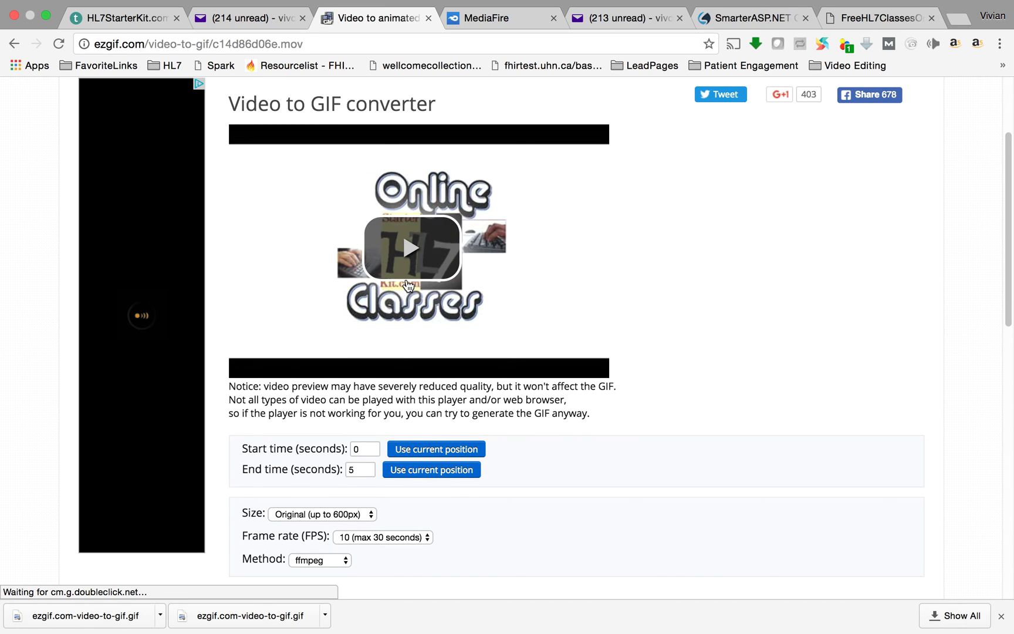
pyautogui.click(410, 281)
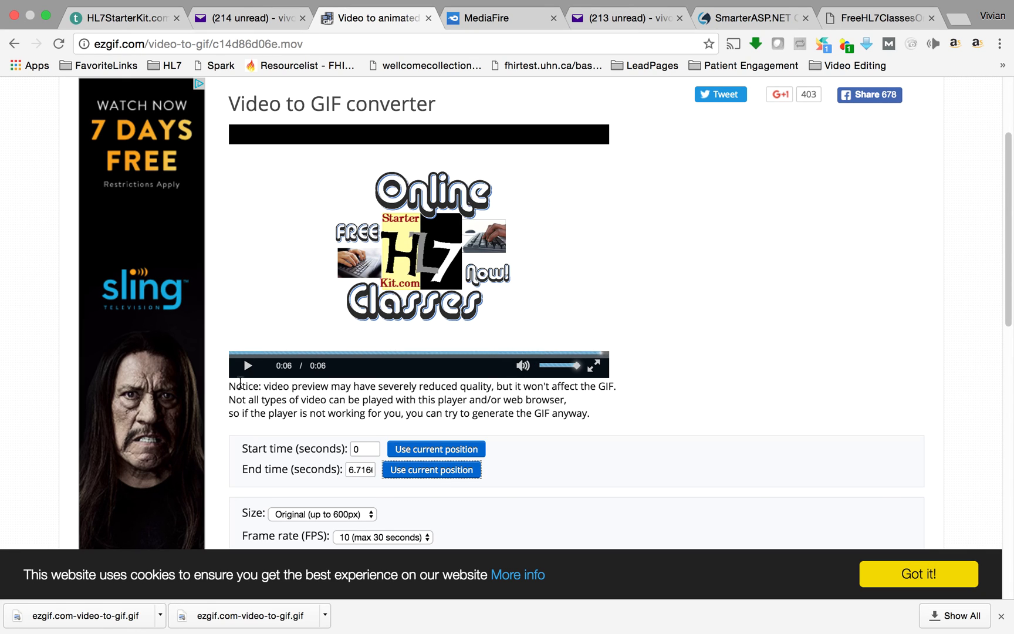
# - Review the settings: start 0, end 6.716 s, Original size, 10 FPS, ffmpeg method
pyautogui.scroll(-5, 547, 455)
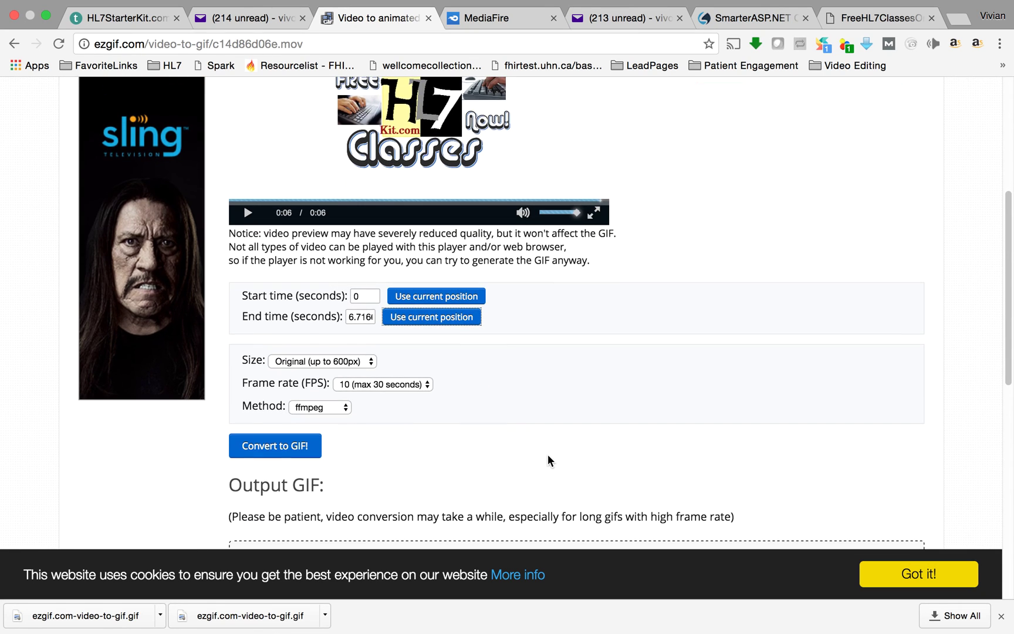
pyautogui.scroll(3, 355, 445)
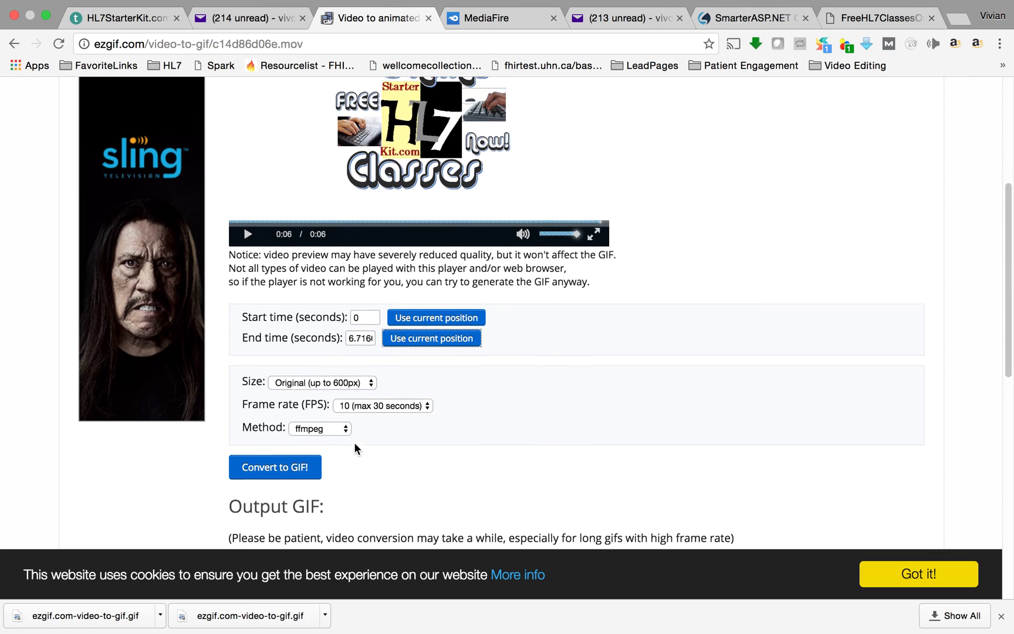
pyautogui.scroll(-5, 354, 442)
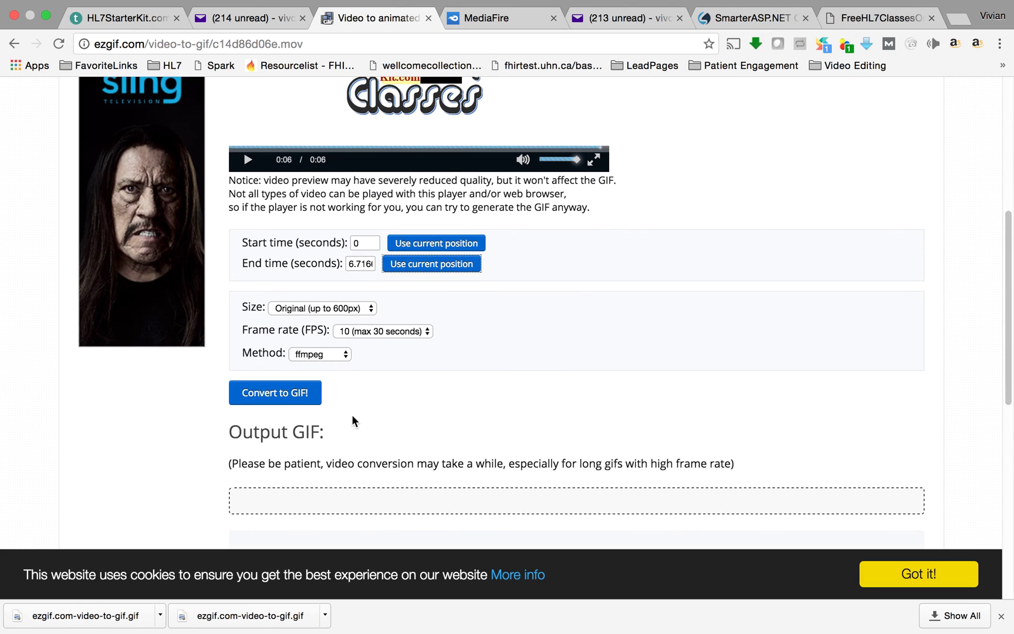
# - Convert the clip and inspect the resulting 600×375, 65-frame, 230.57K GIF
pyautogui.click(285, 393)
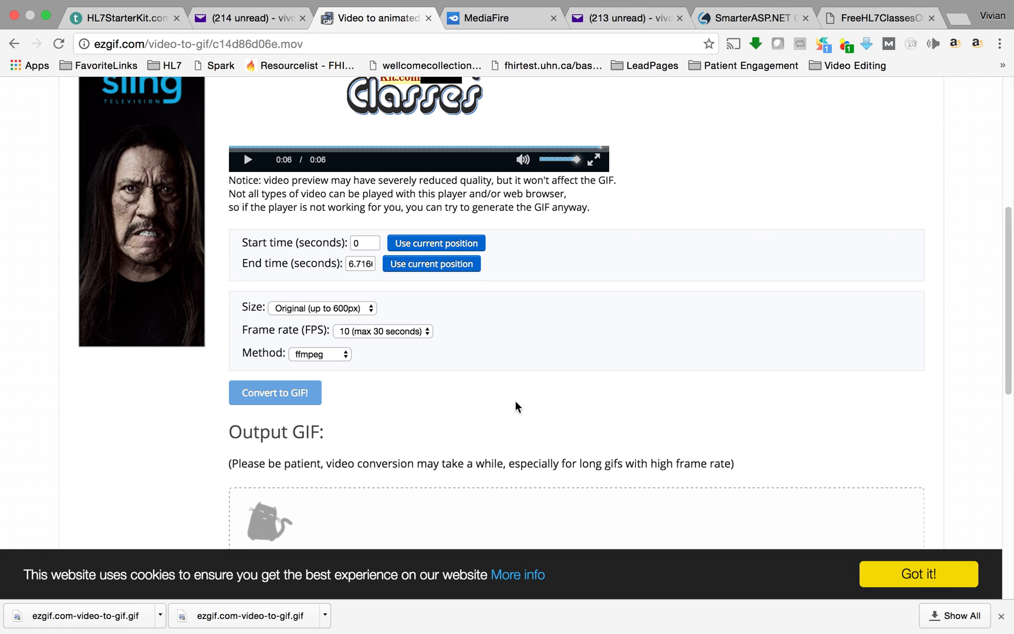
pyautogui.scroll(-7, 515, 399)
pyautogui.scroll(-3, 516, 406)
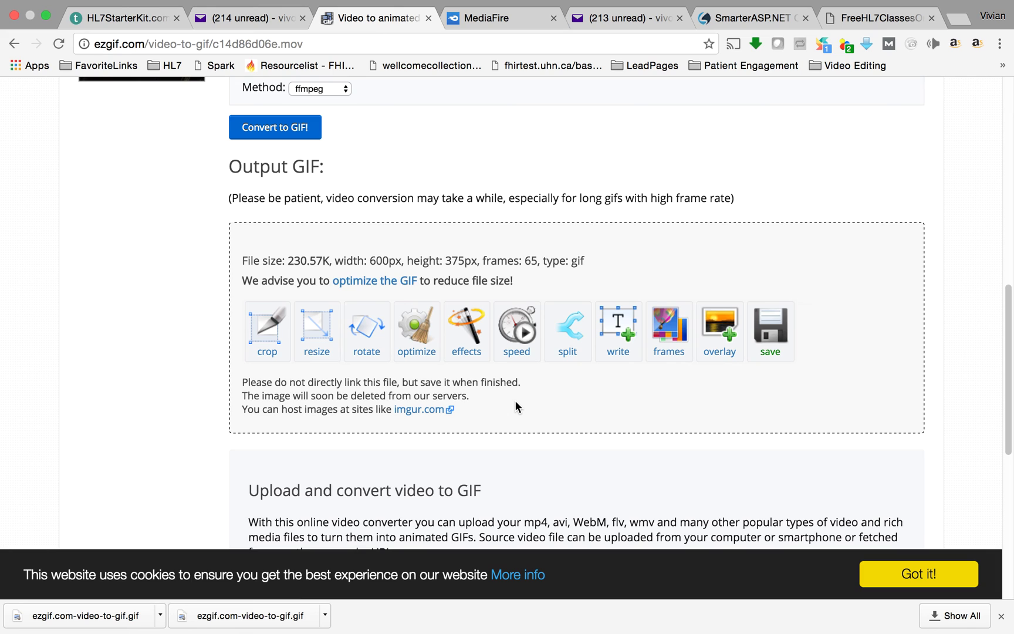
pyautogui.scroll(-6, 790, 367)
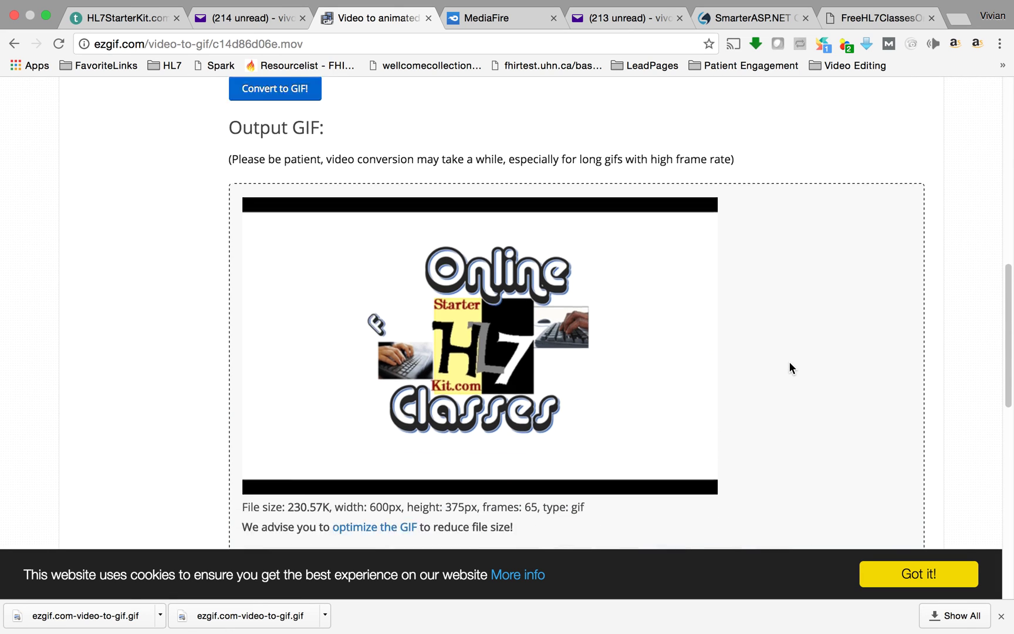
pyautogui.scroll(5, 841, 363)
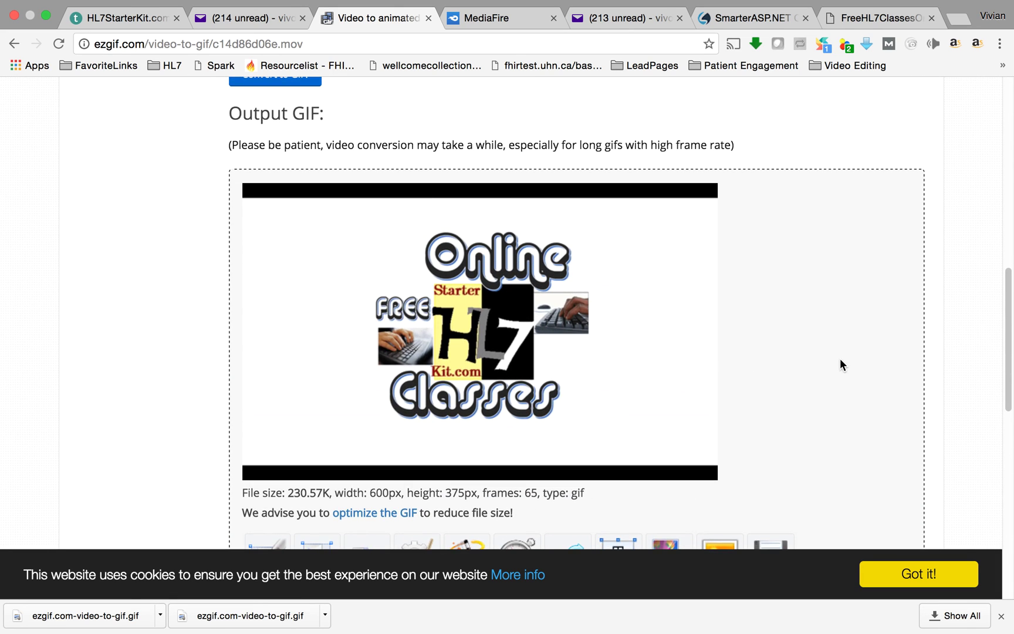
pyautogui.scroll(-2, 840, 359)
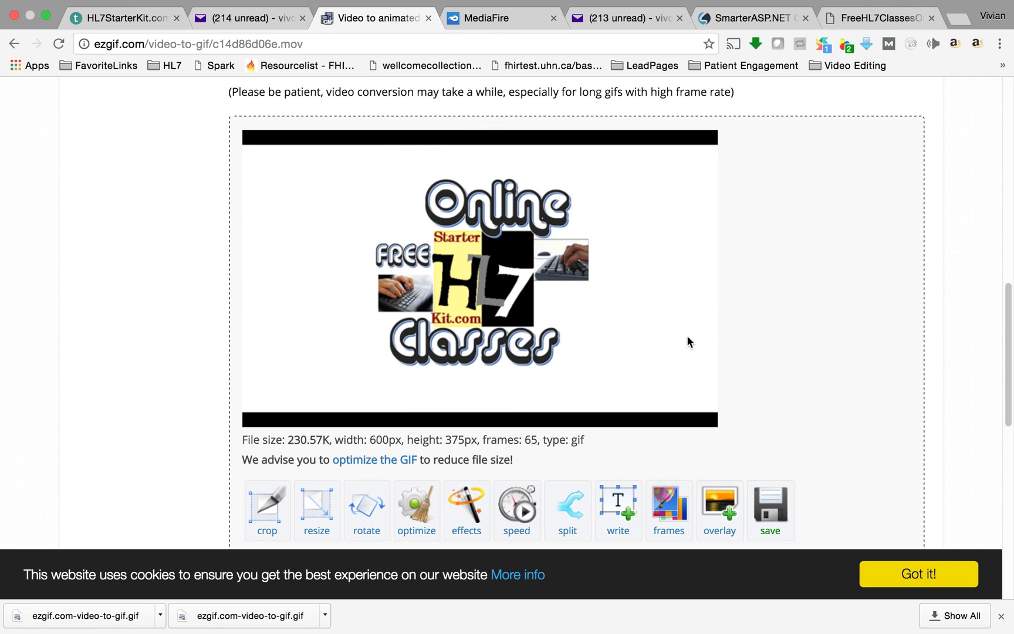
pyautogui.scroll(-3, 687, 337)
pyautogui.scroll(2, 687, 336)
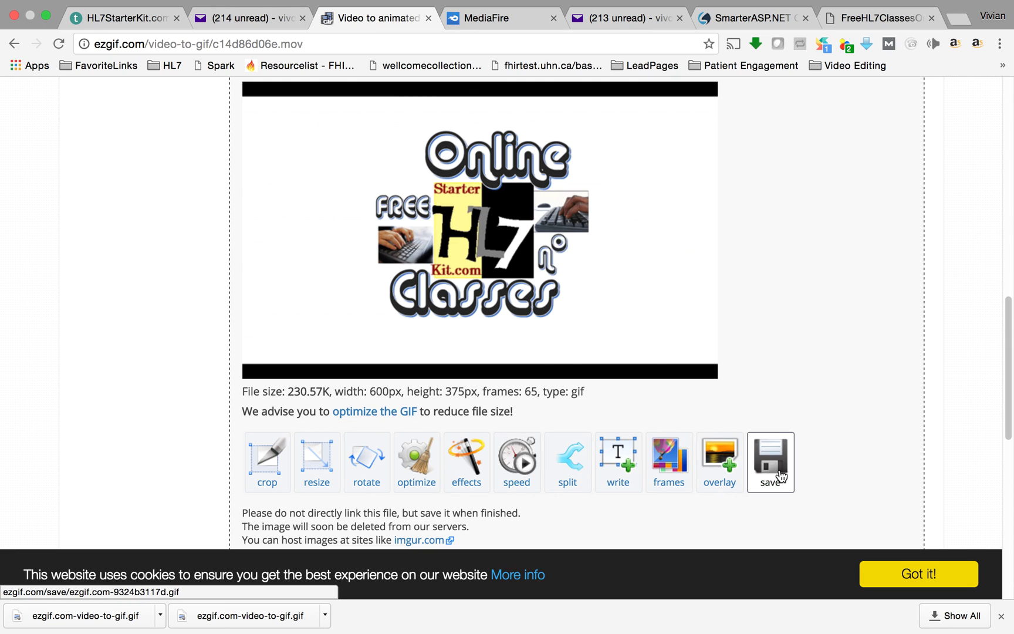
pyautogui.scroll(-1, 781, 475)
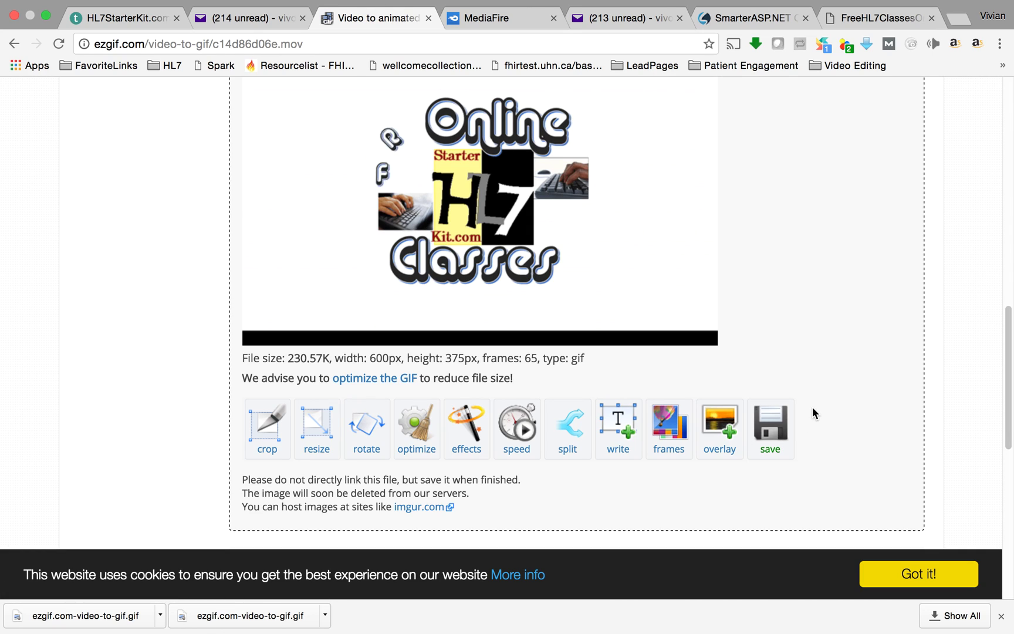
pyautogui.click(765, 20)
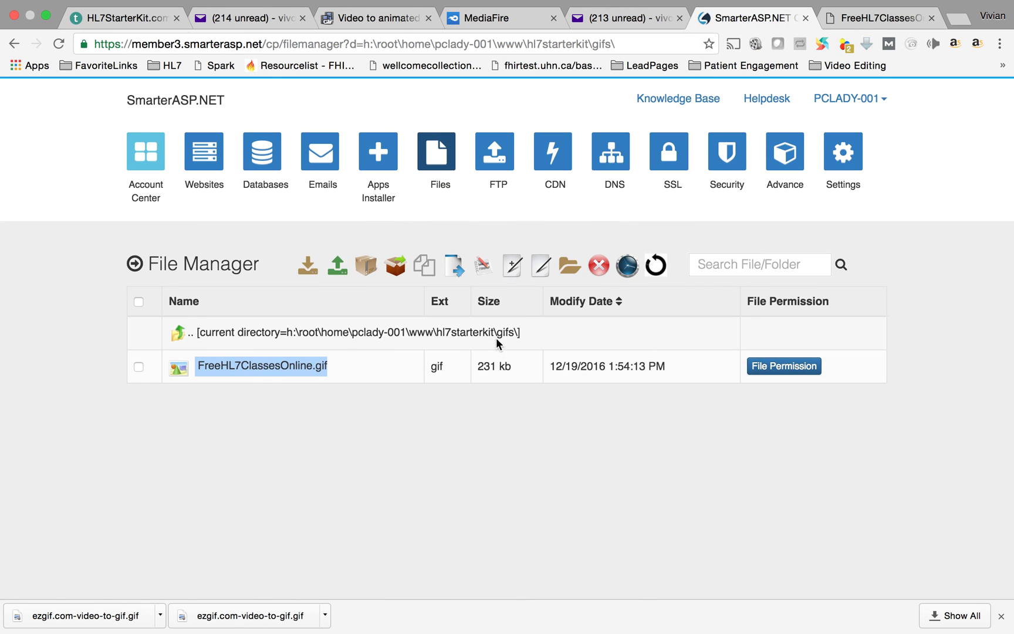
# - Select the FreeHL7ClassesOnline.gif file name in the File Manager's gifs folder
pyautogui.doubleClick(463, 333)
pyautogui.click(410, 336)
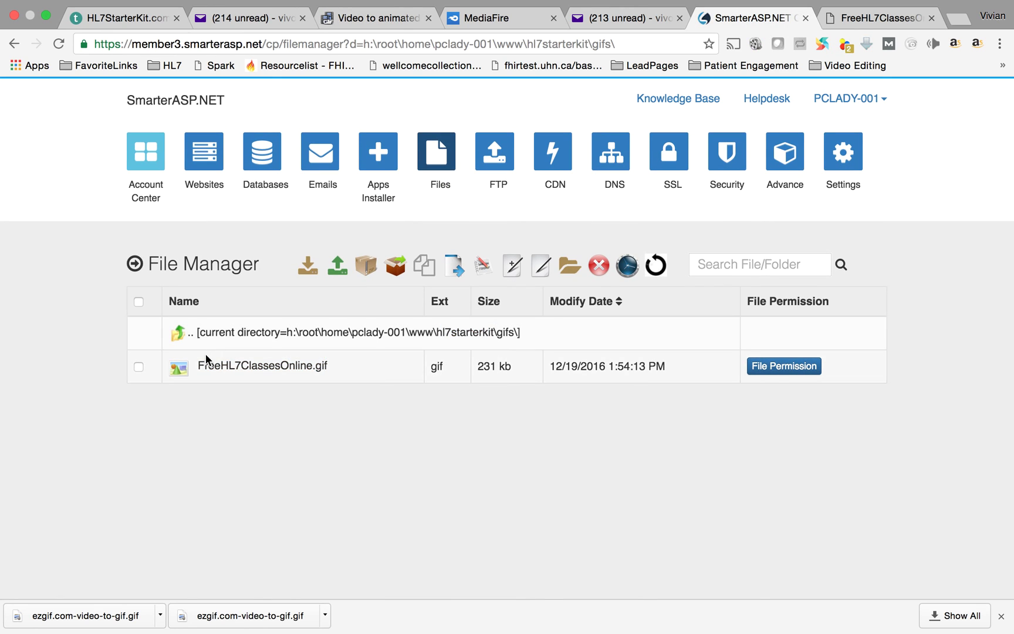
pyautogui.moveTo(200, 365); pyautogui.dragTo(320, 365)
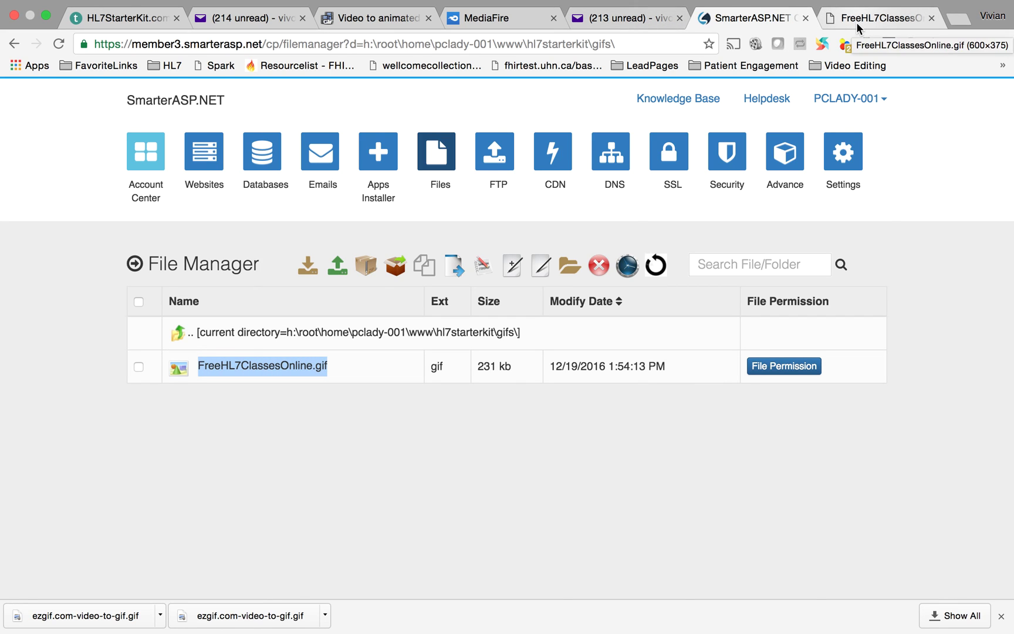
pyautogui.click(959, 25)
# - Go to facebook.com and open the HL7 Starter Kit Page from the account menu
pyautogui.write('facebook.com')
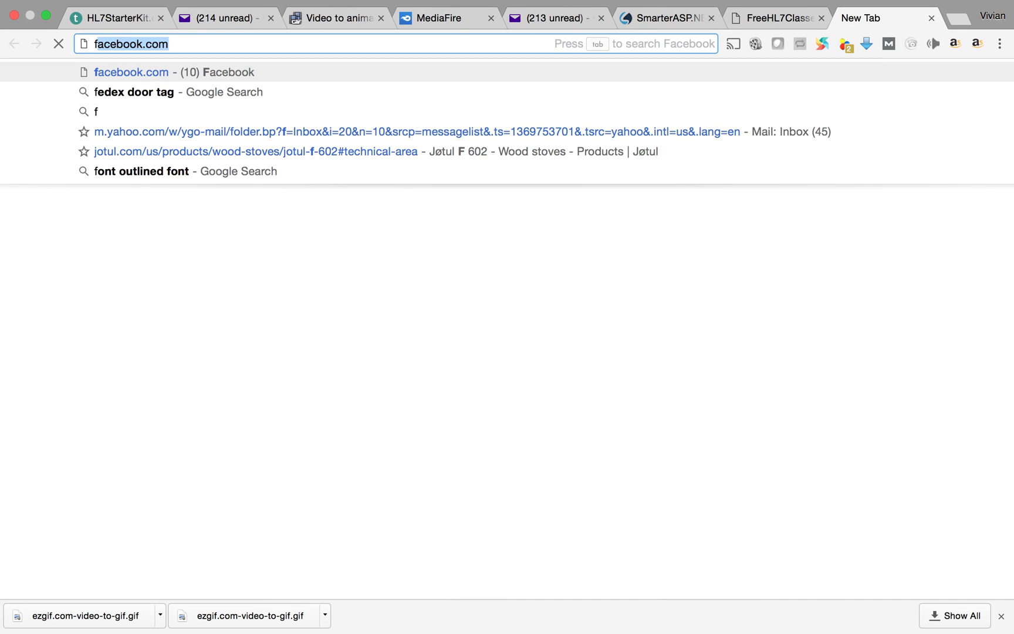
pyautogui.press('Return')
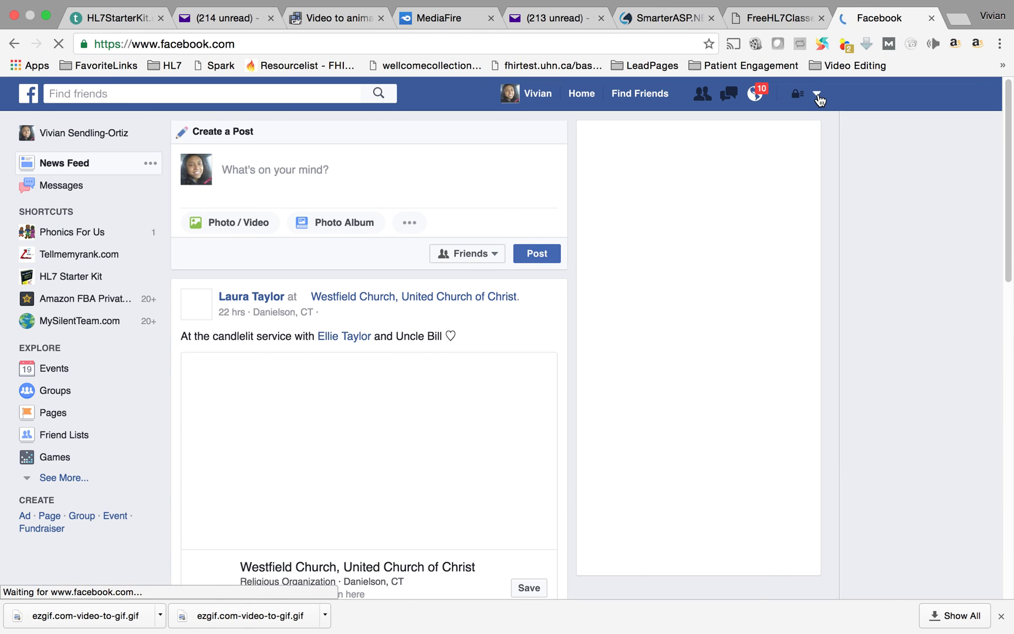
pyautogui.click(810, 109)
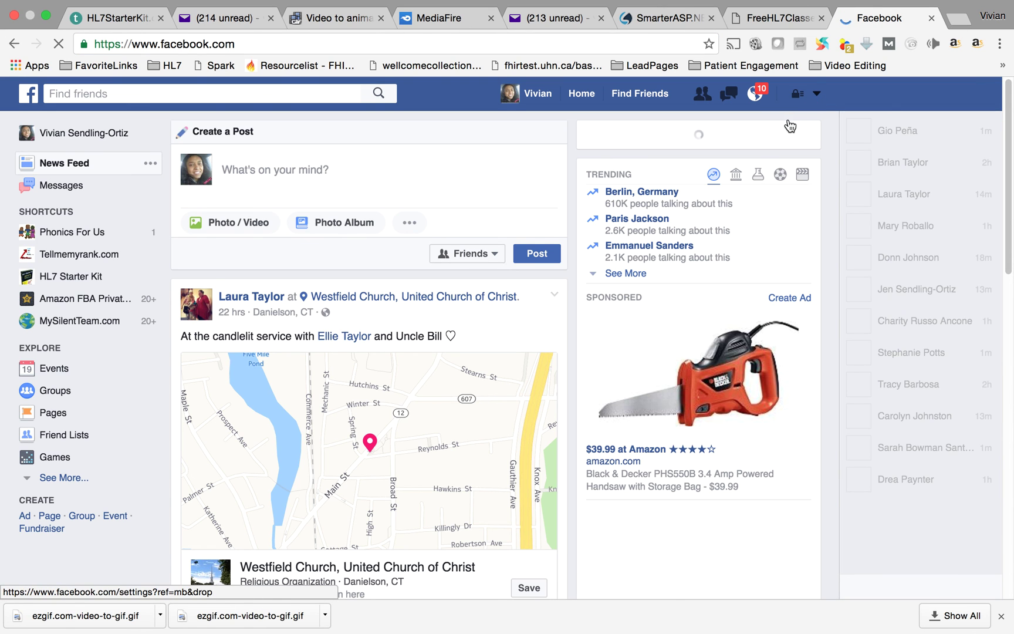
pyautogui.hotkey('ctrl', 'shift', 'Tab')
pyautogui.click(860, 18)
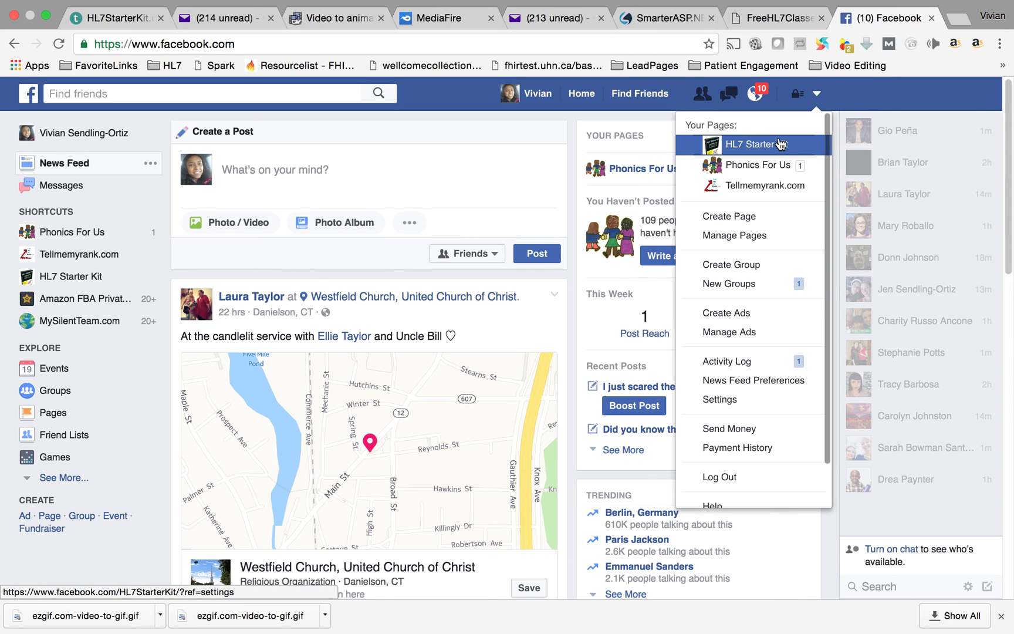
pyautogui.click(778, 142)
pyautogui.click(661, 18)
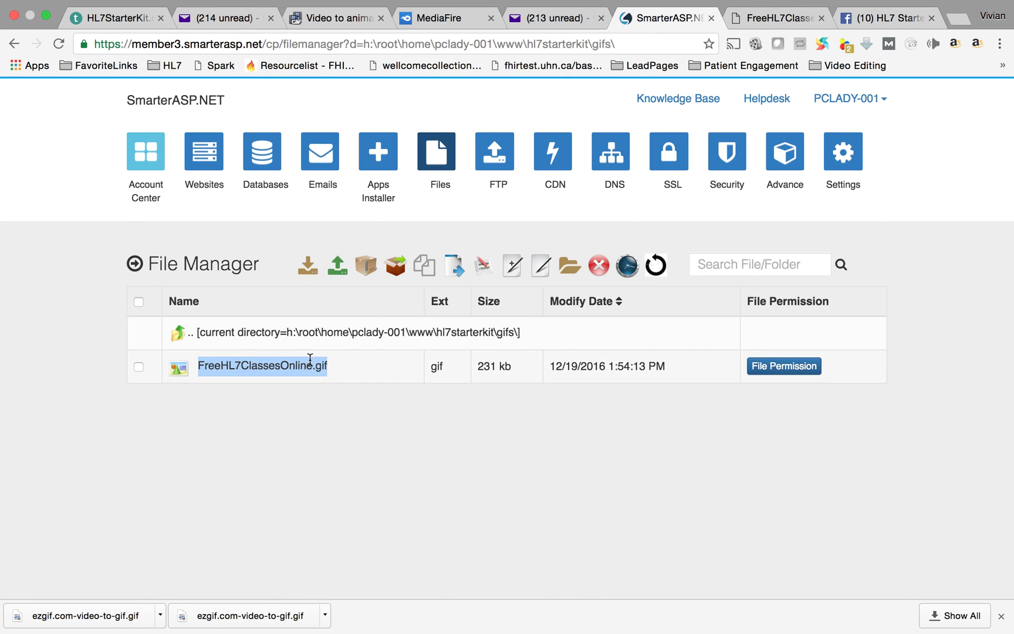
# - Select the FreeHL7ClassesOnline.gif file name and hl7starterkit\gifs folder path in File Manager
pyautogui.click(318, 367)
pyautogui.moveTo(286, 365); pyautogui.dragTo(199, 365)
pyautogui.moveTo(415, 332); pyautogui.dragTo(509, 332)
pyautogui.click(504, 332)
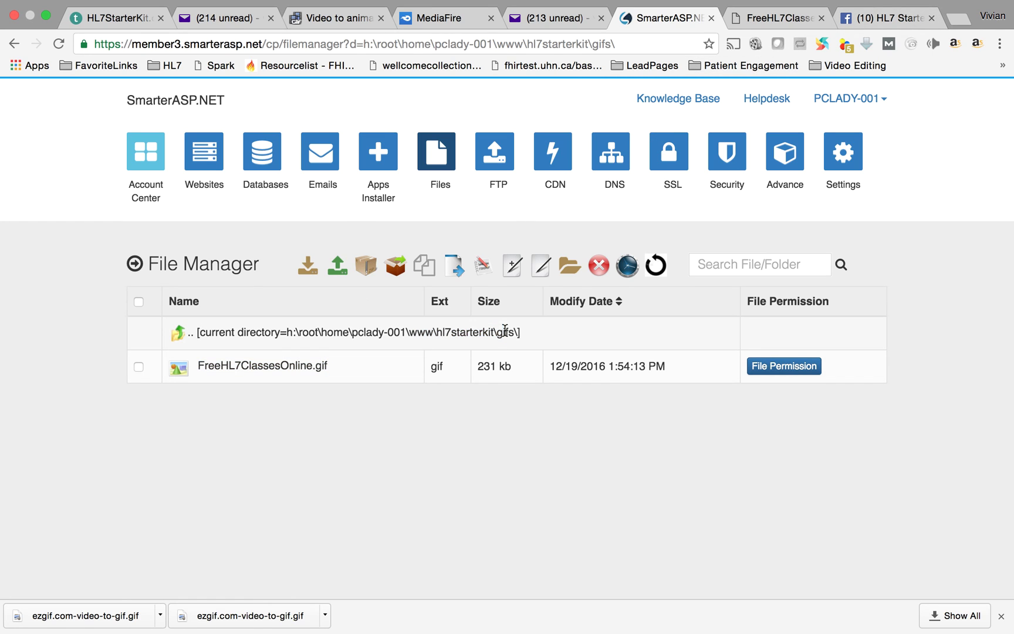
pyautogui.moveTo(439, 330); pyautogui.dragTo(538, 330)
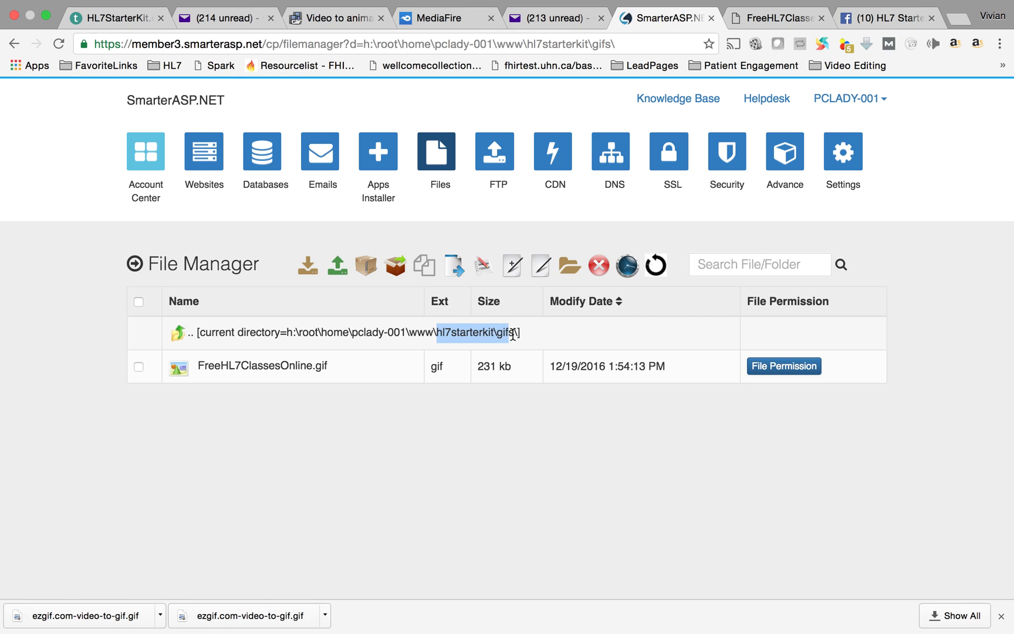
pyautogui.moveTo(328, 366); pyautogui.dragTo(202, 363)
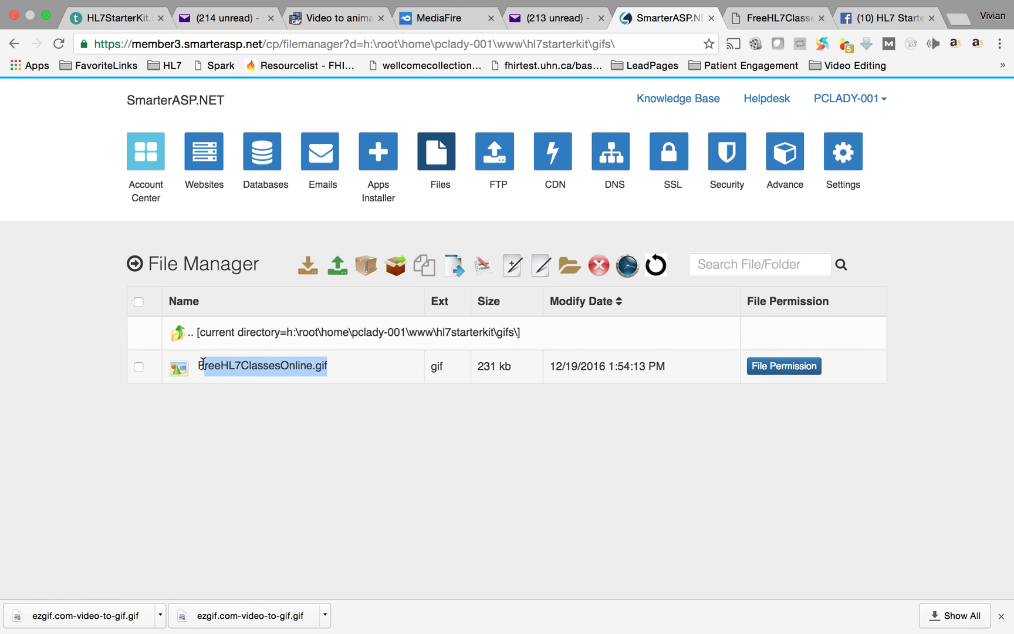
pyautogui.click(774, 18)
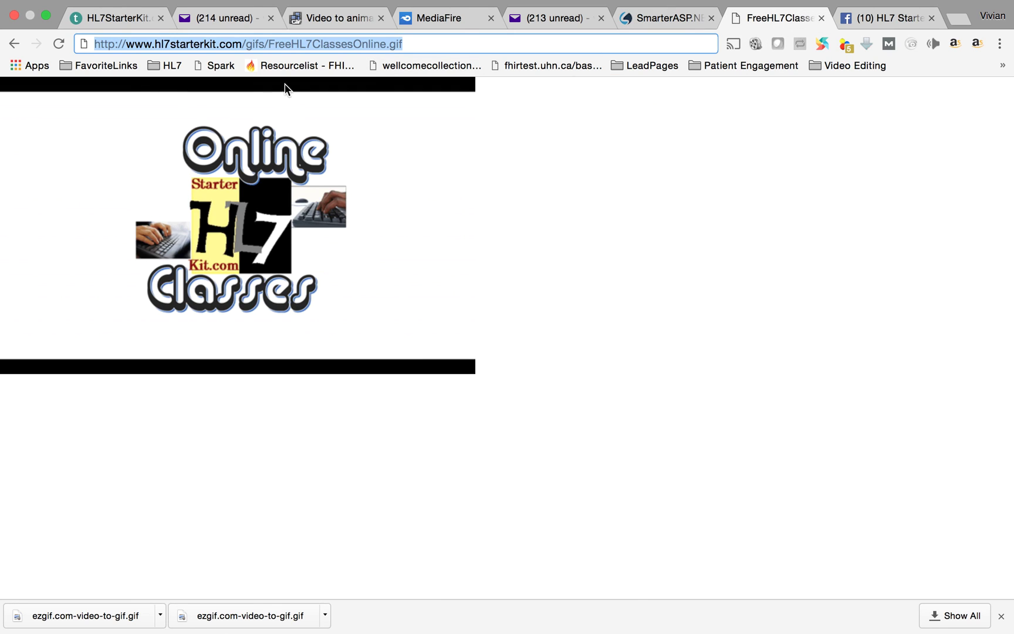
pyautogui.click(362, 45)
pyautogui.tripleClick(417, 46)
pyautogui.press('super+c')
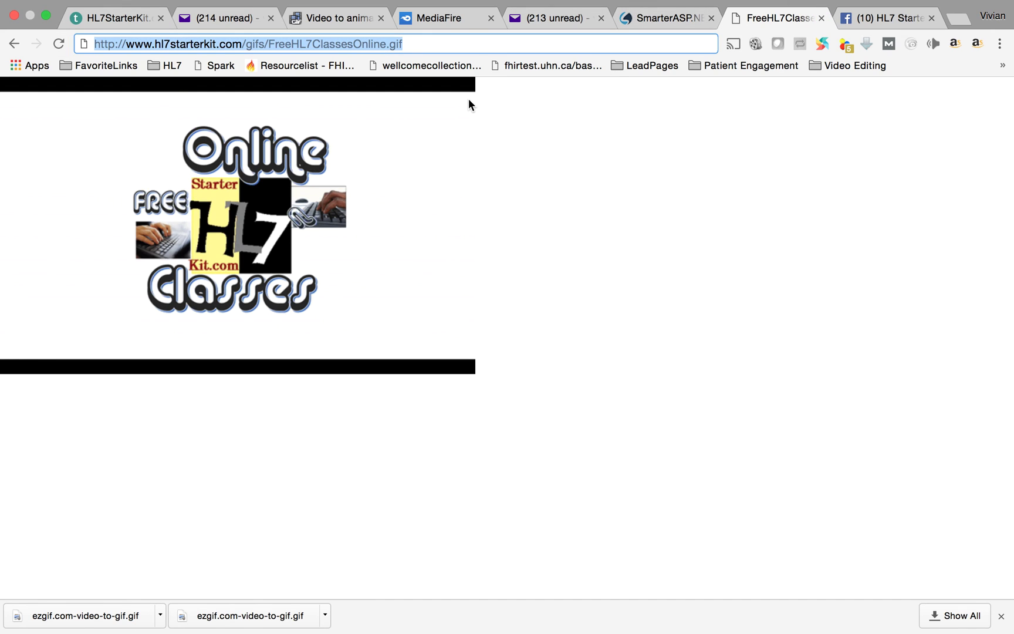
pyautogui.click(690, 18)
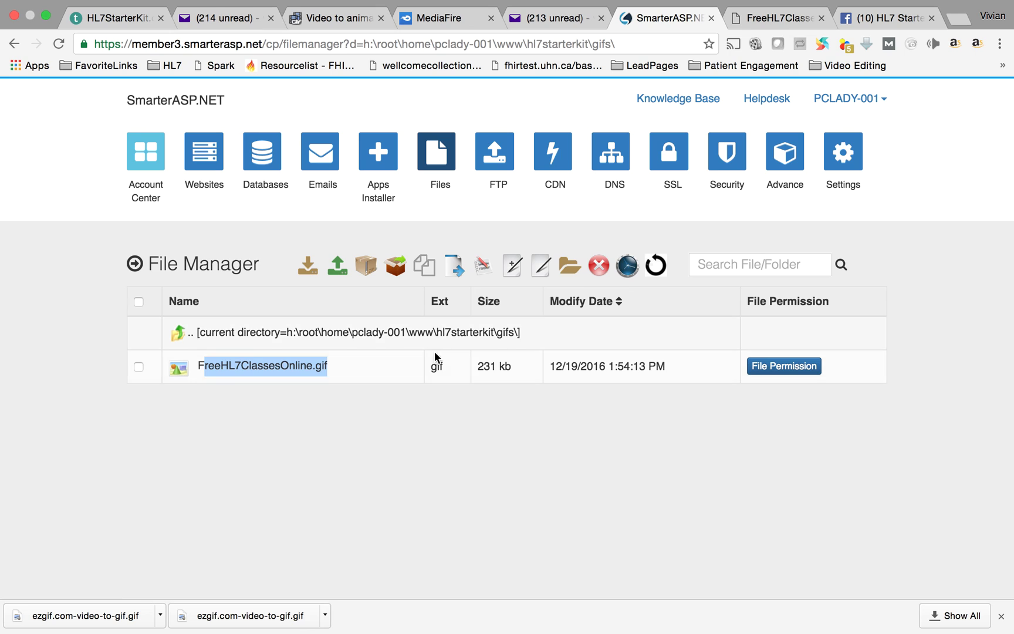
# - Paste the GIF's hl7starterkit.com URL into a new HL7 Starter Kit Page post
pyautogui.click(750, 19)
pyautogui.click(869, 21)
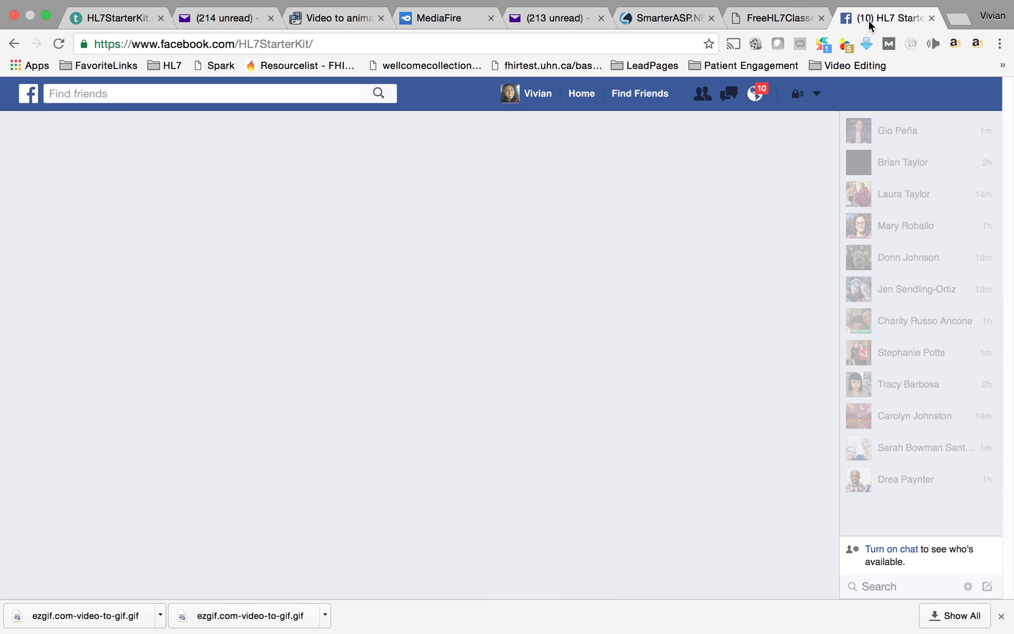
pyautogui.click(420, 498)
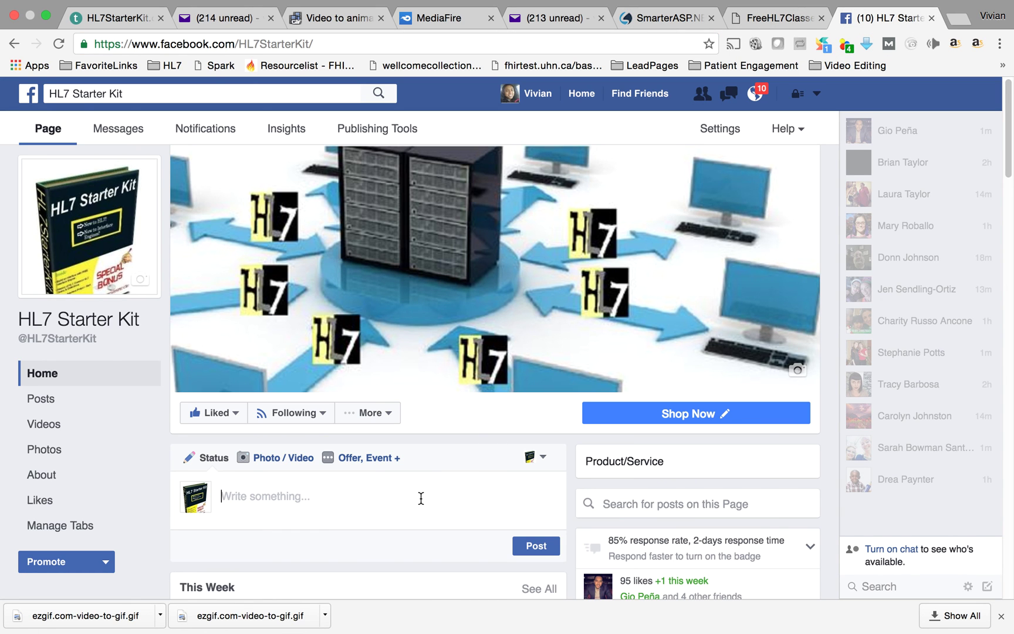
pyautogui.press('super+v')
pyautogui.scroll(-4, 421, 498)
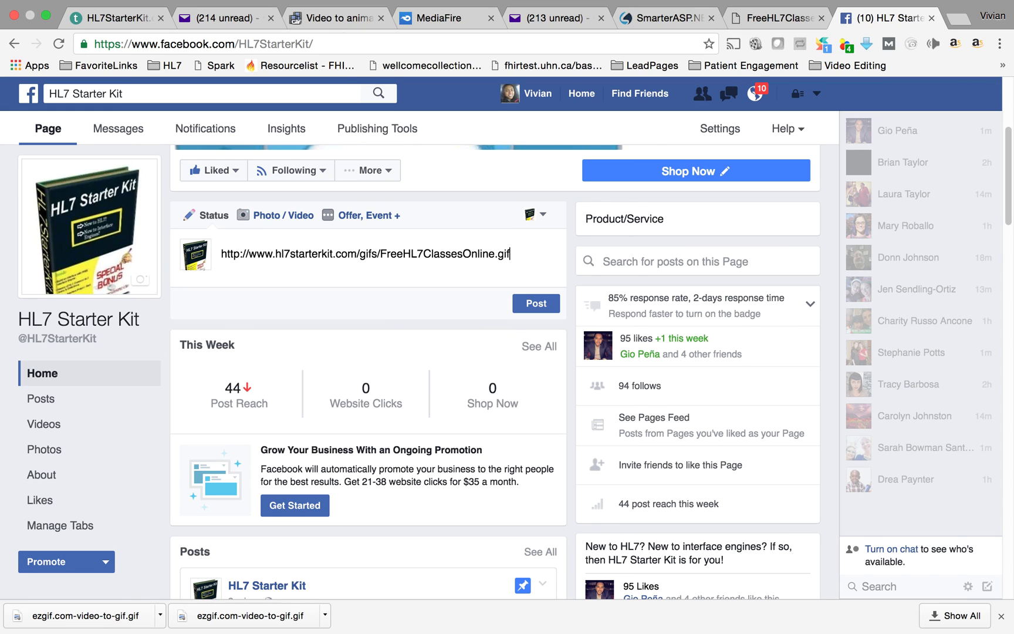